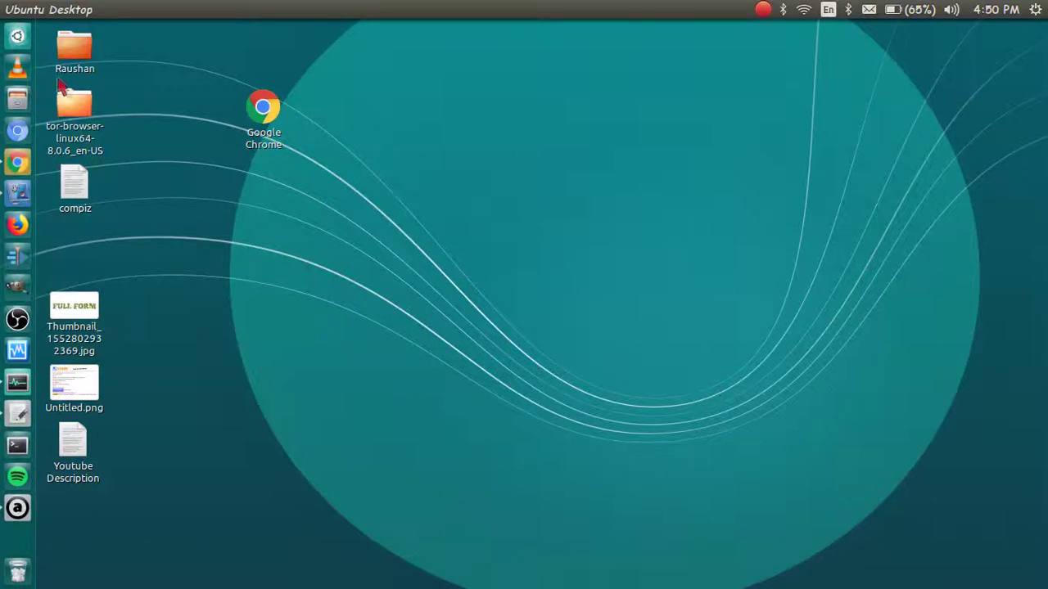
- Open the home folder in both the PCManFM and Files file managers and place their windows alongside each other
click(16, 36)
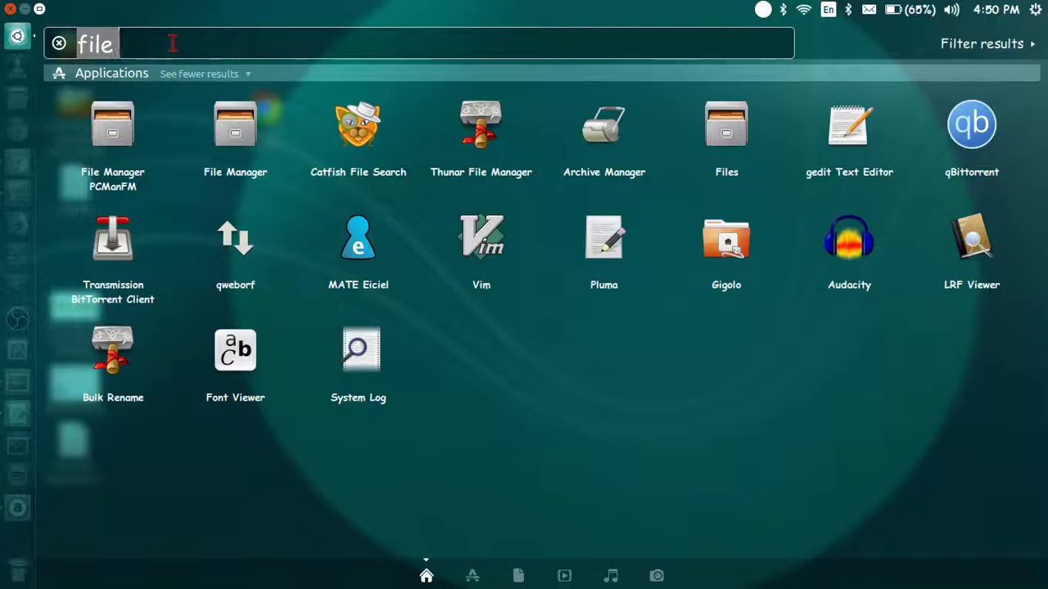
key(super)
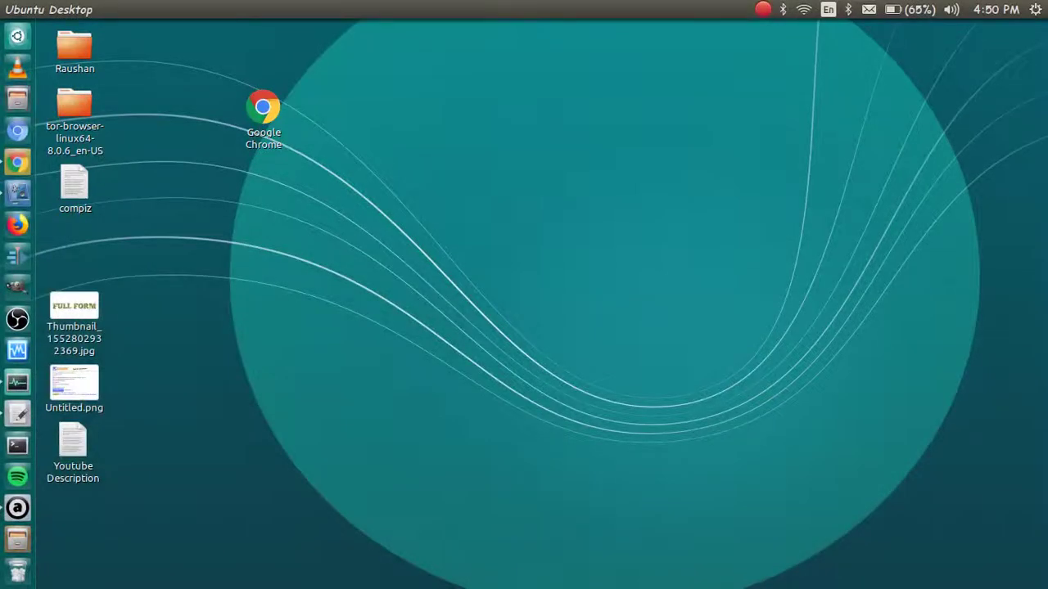
click(18, 540)
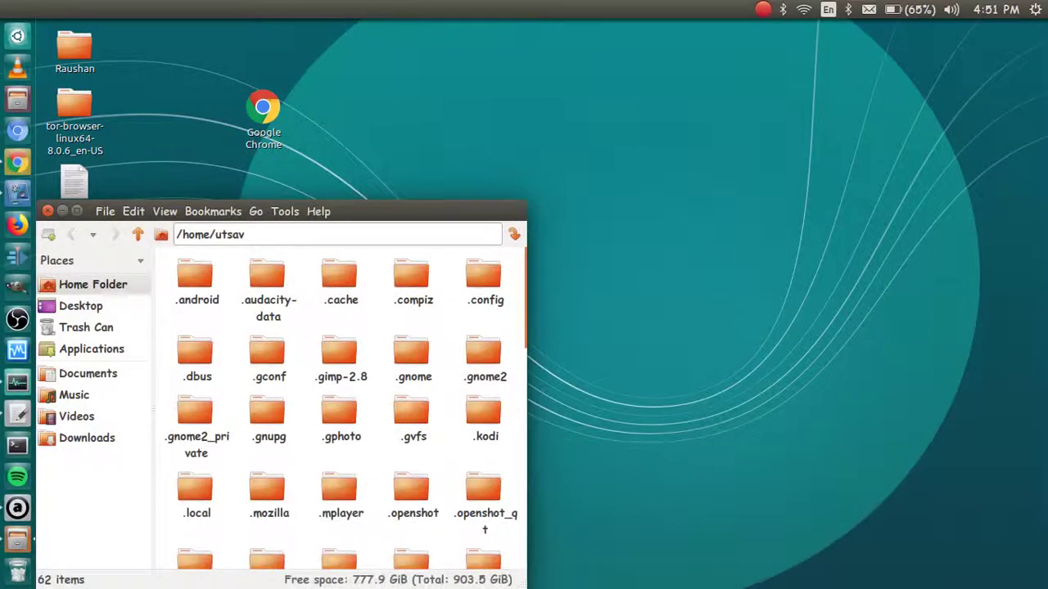
drag(293, 219, 334, 164)
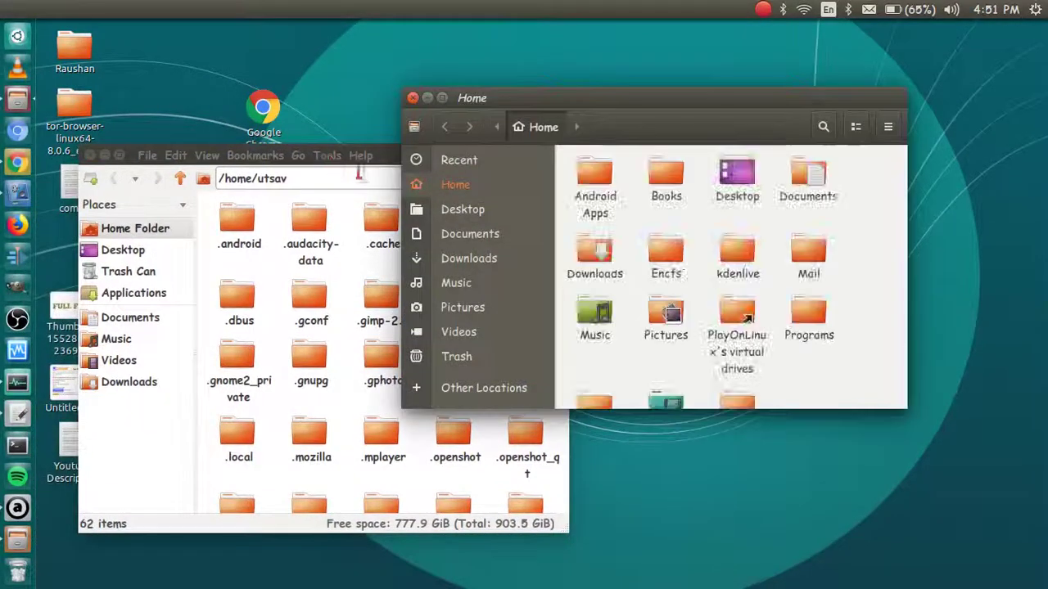
- Compare the layout and available commands of the two file manager windows showing the home folder
scroll(377, 177, up, 5)
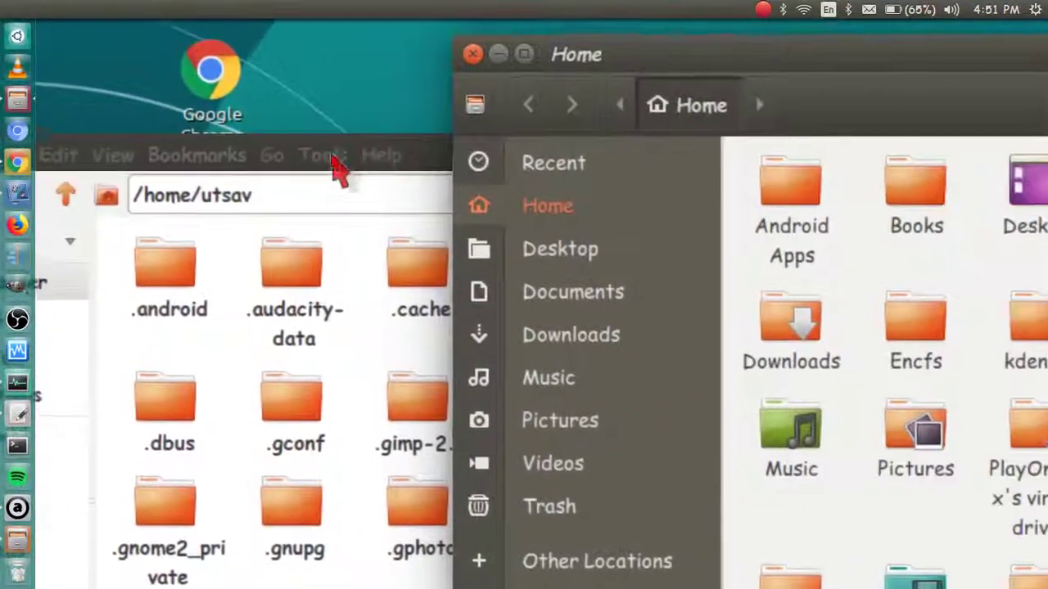
click(332, 164)
scroll(128, 339, down, 5)
scroll(442, 393, up, 4)
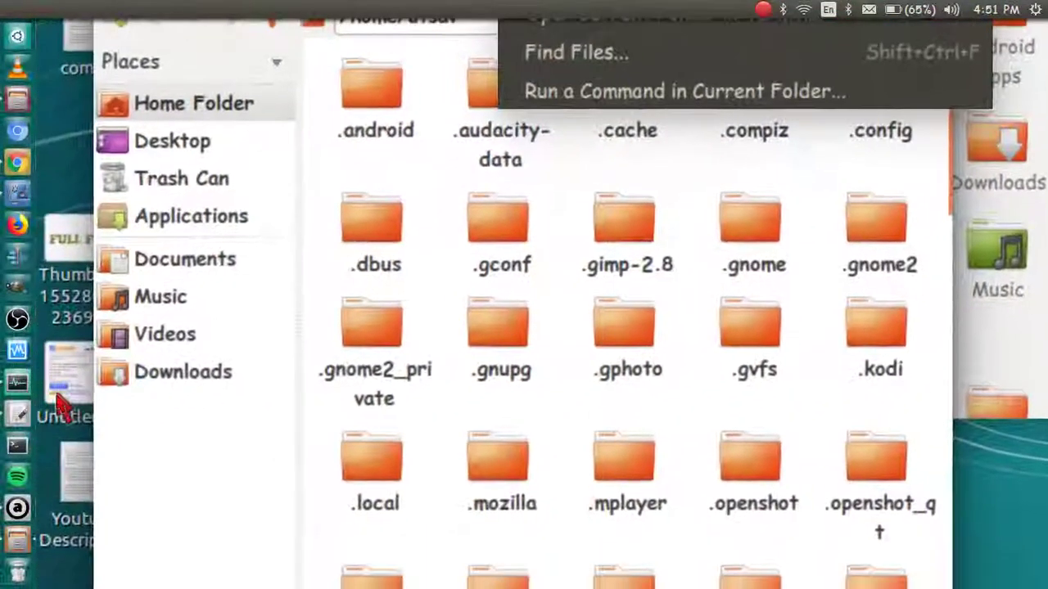
scroll(442, 393, down, 5)
scroll(292, 153, up, 5)
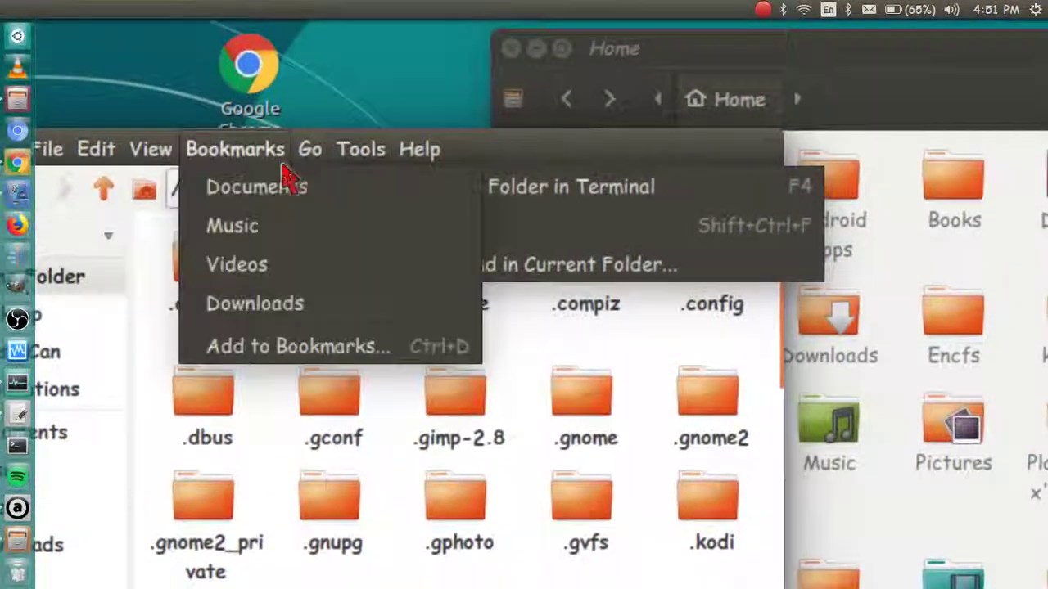
click(430, 192)
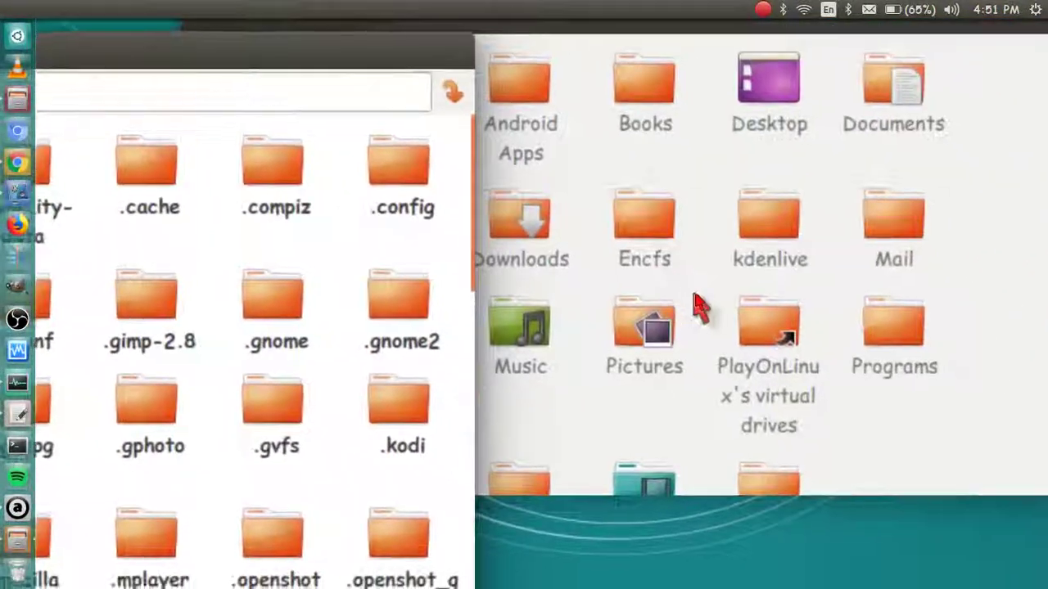
scroll(851, 276, down, 5)
scroll(655, 280, up, 5)
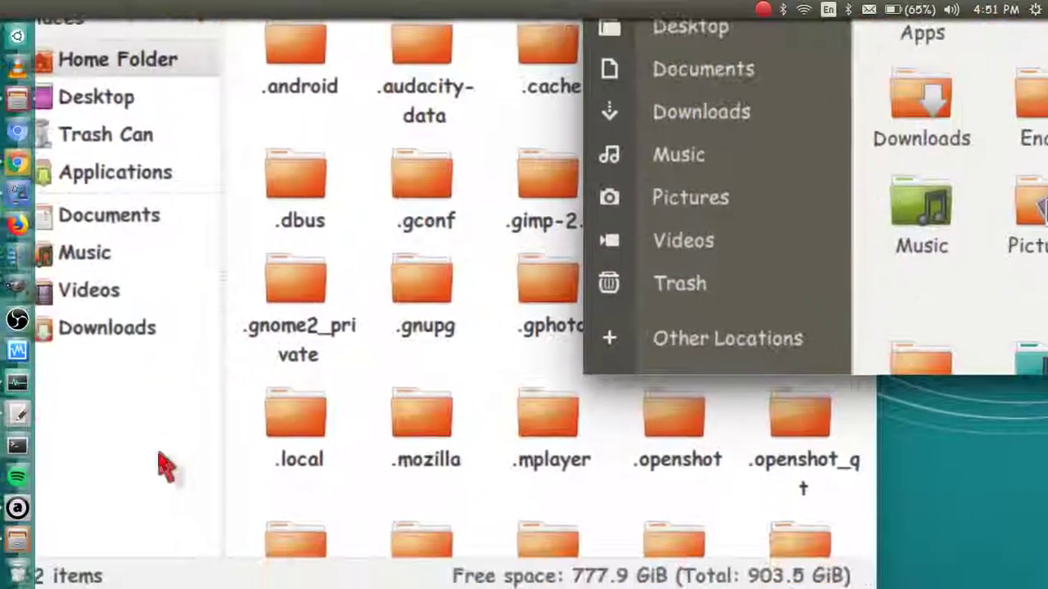
- Go up from the home folder to the file system root in PCManFM and close that window
click(135, 508)
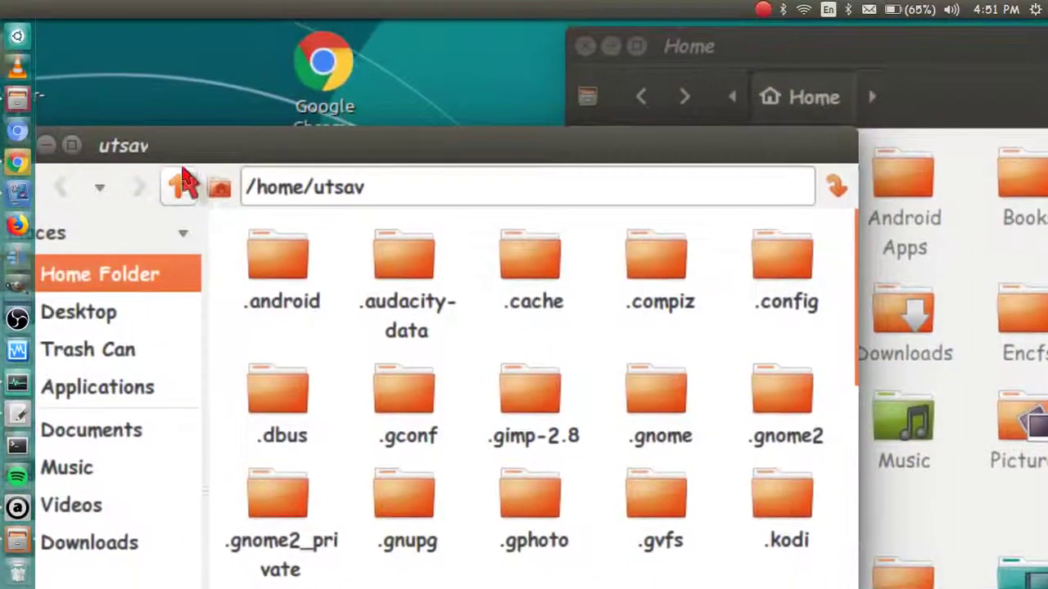
click(159, 123)
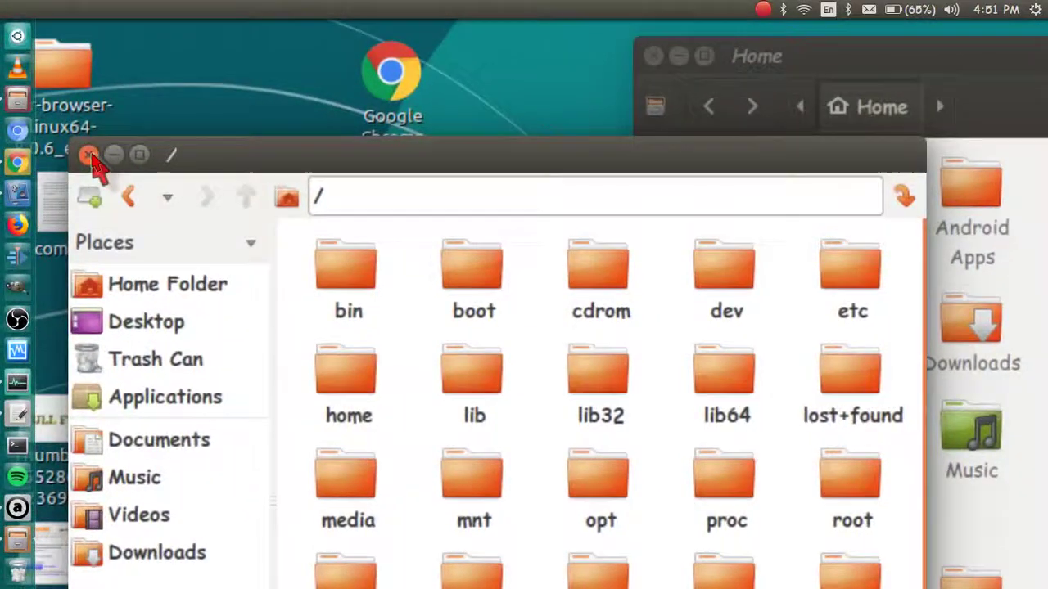
click(87, 155)
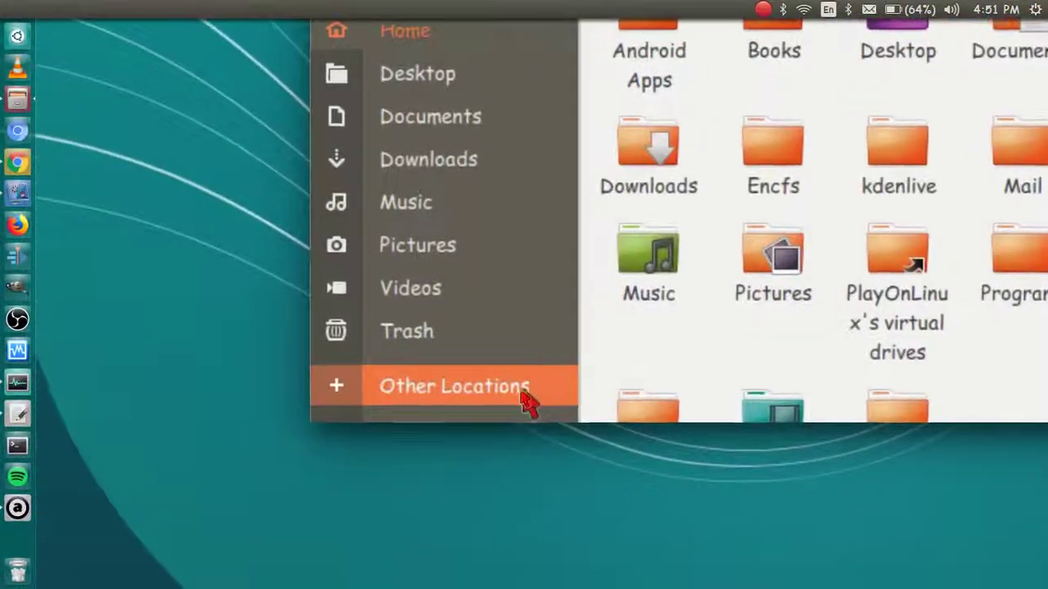
- Open the root directory of the Computer drive from Other Locations and find the usr folder
click(505, 398)
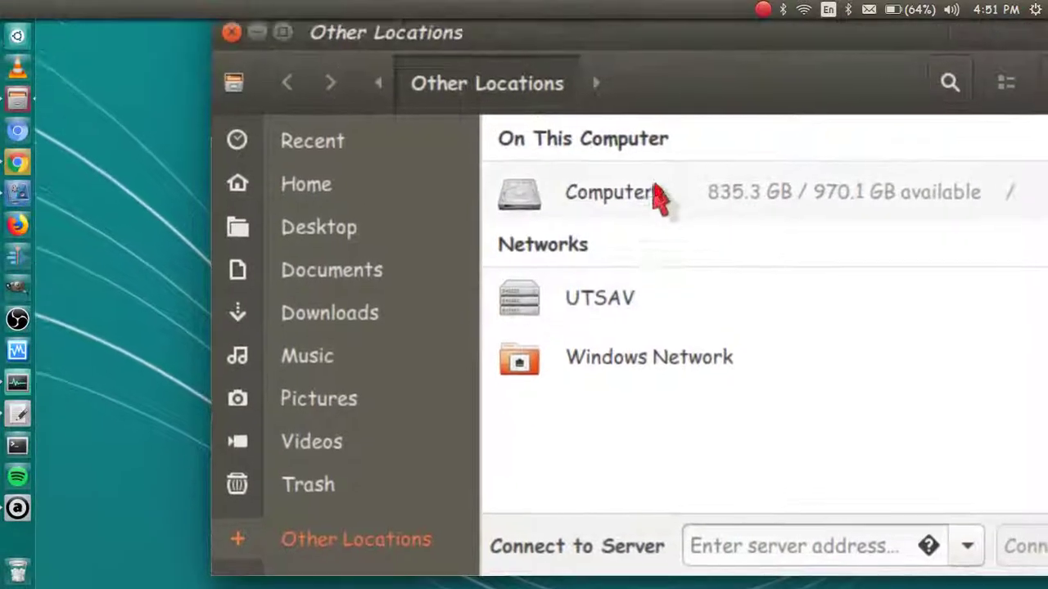
click(725, 195)
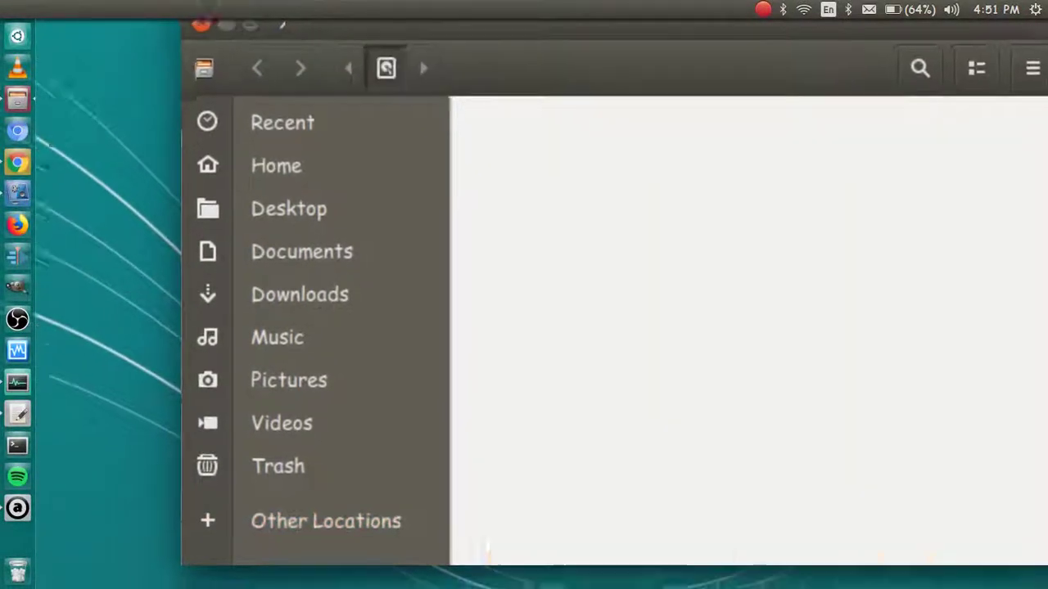
scroll(734, 266, down, 5)
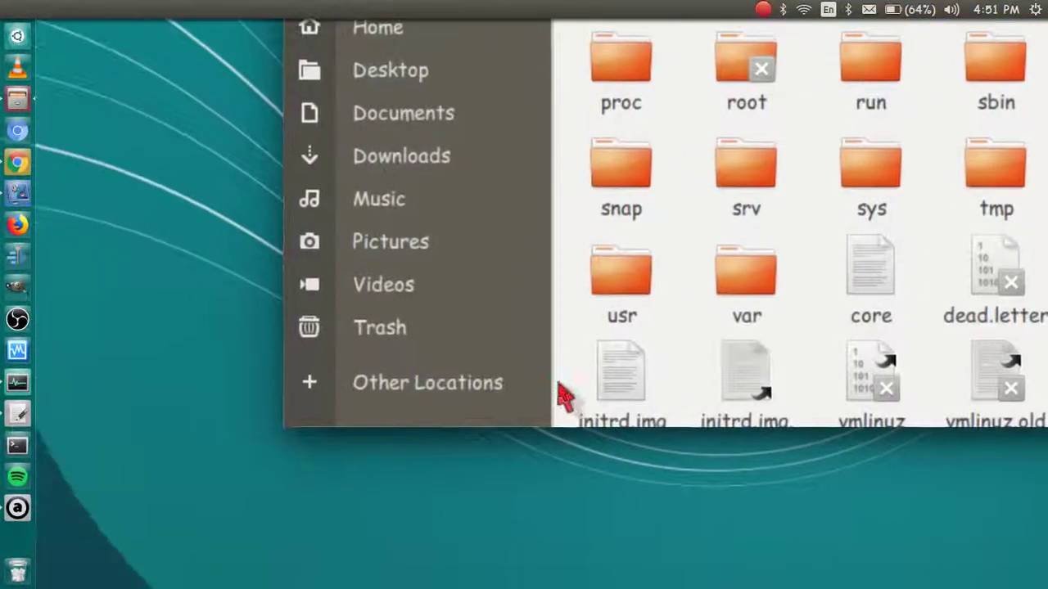
scroll(606, 370, down, 1)
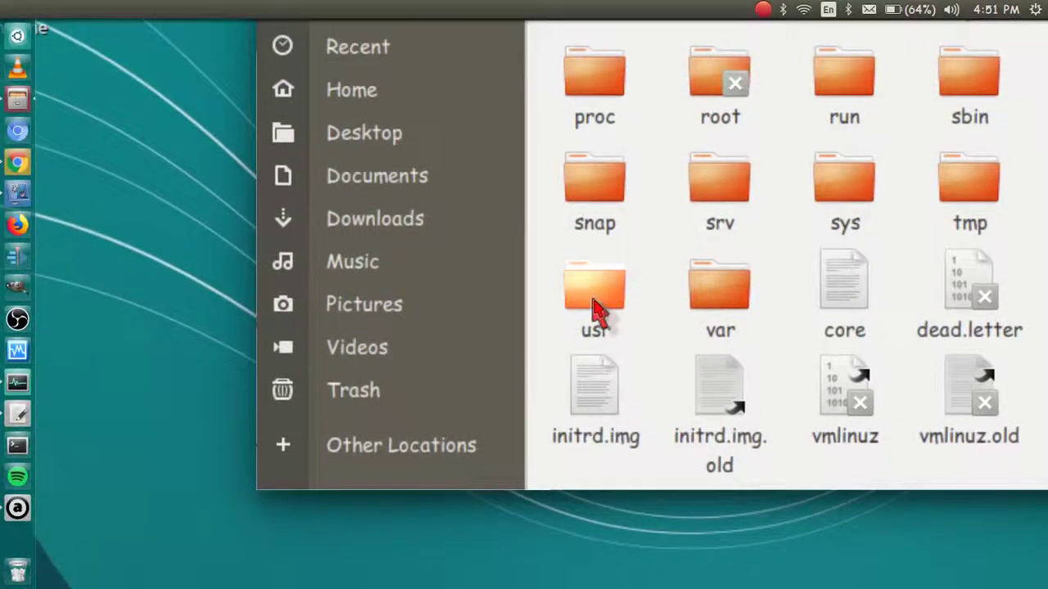
text(q)
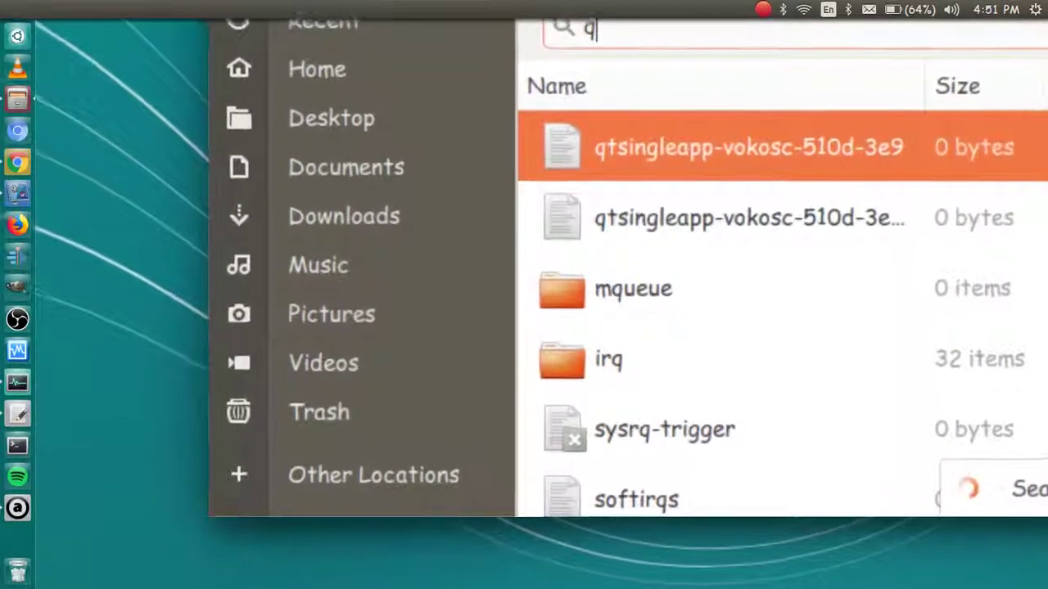
key(Escape)
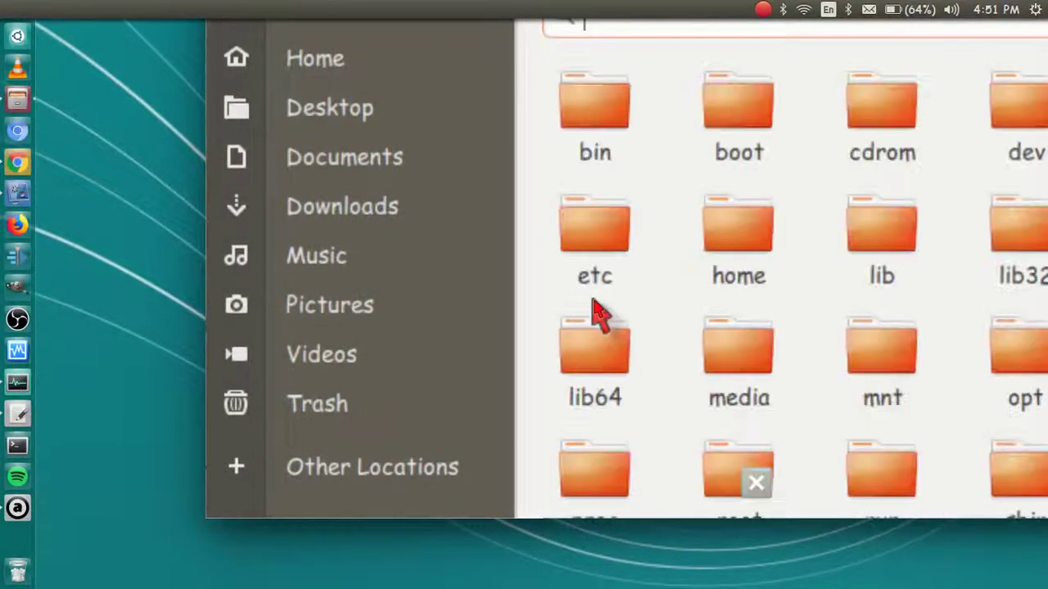
scroll(598, 304, down, 5)
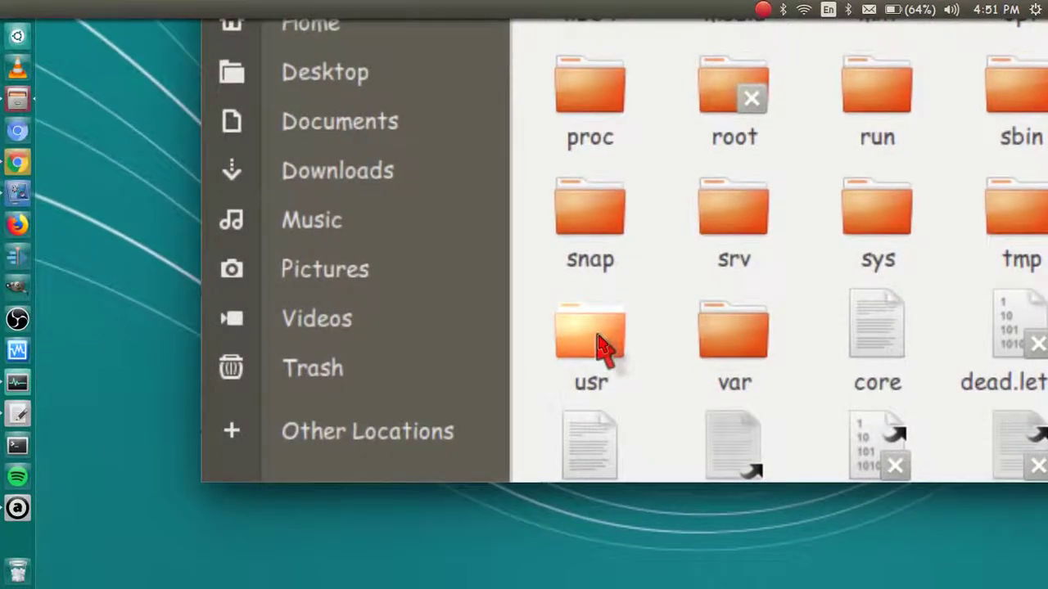
text(q)
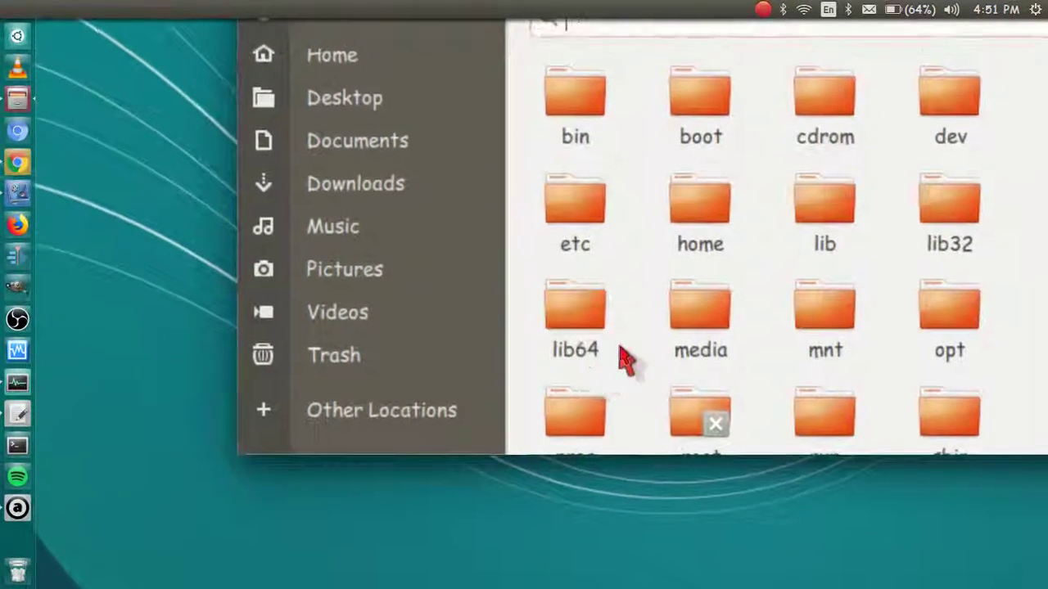
- Open the usr/share/applications folder from the root directory
scroll(613, 352, down, 5)
click(597, 344)
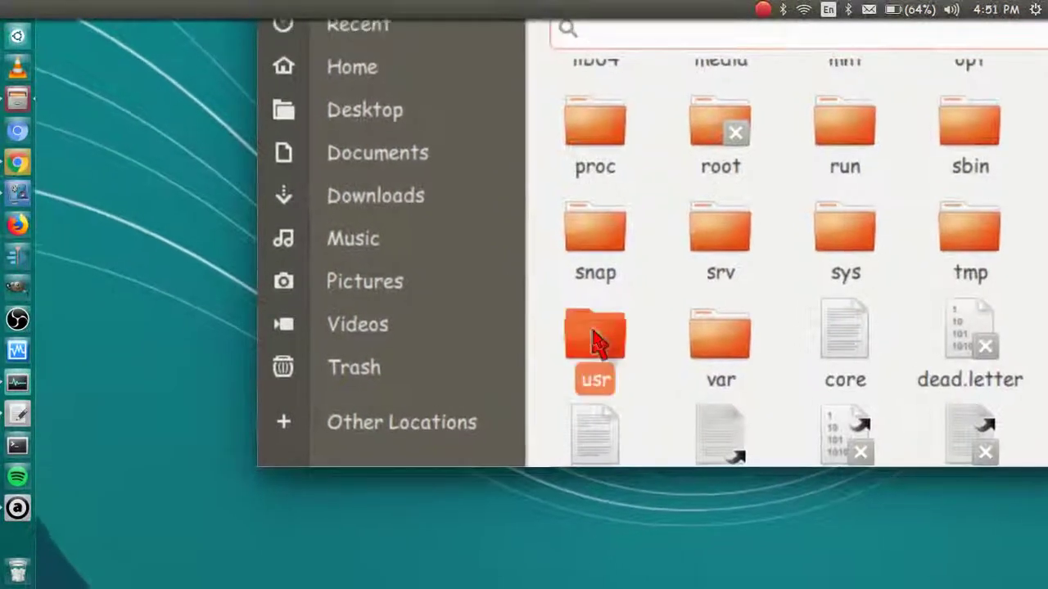
double_click(598, 344)
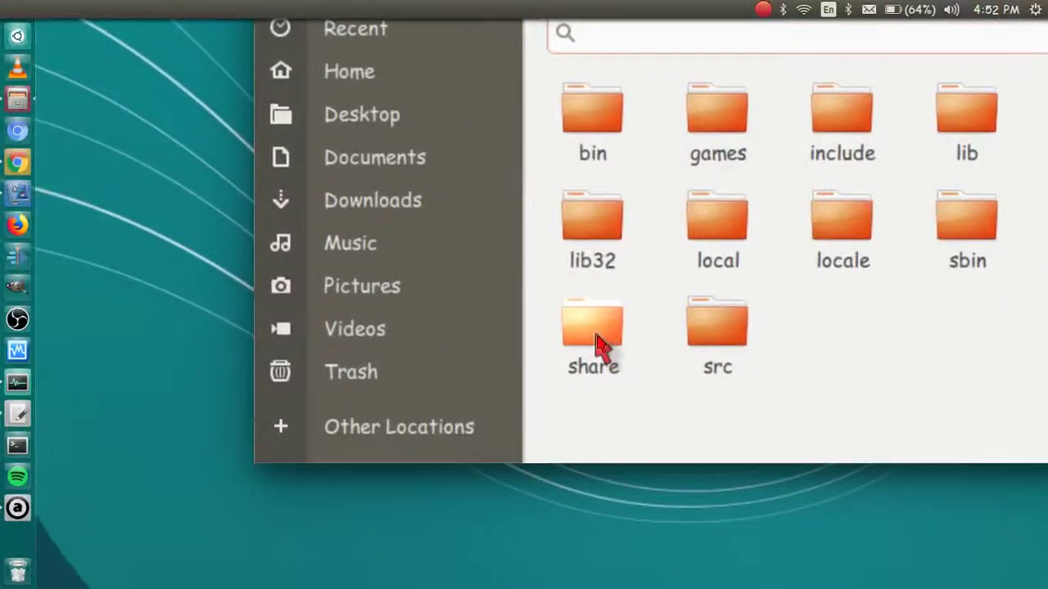
double_click(597, 344)
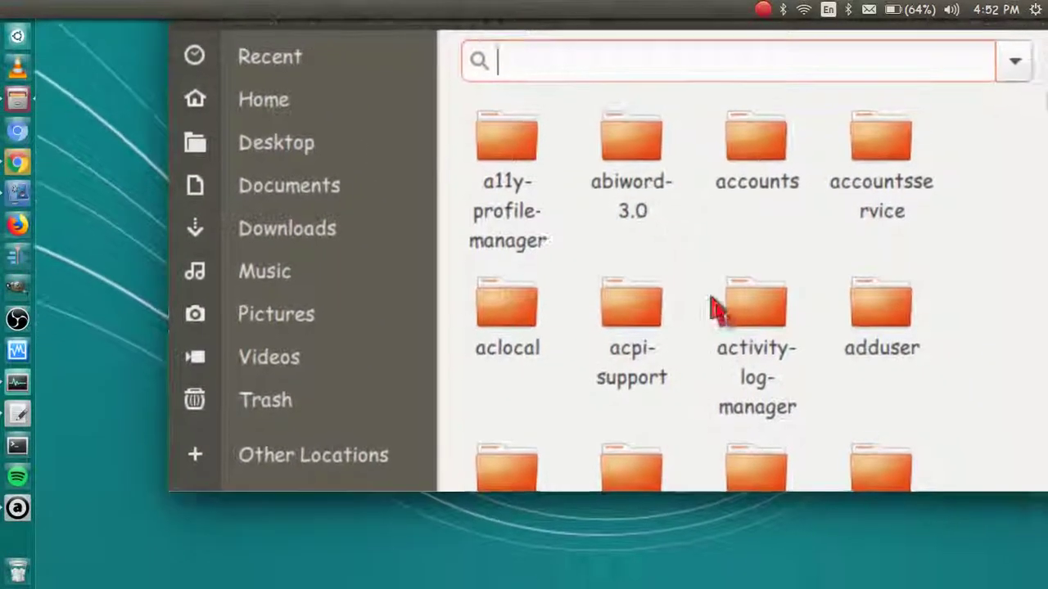
scroll(720, 319, down, 3)
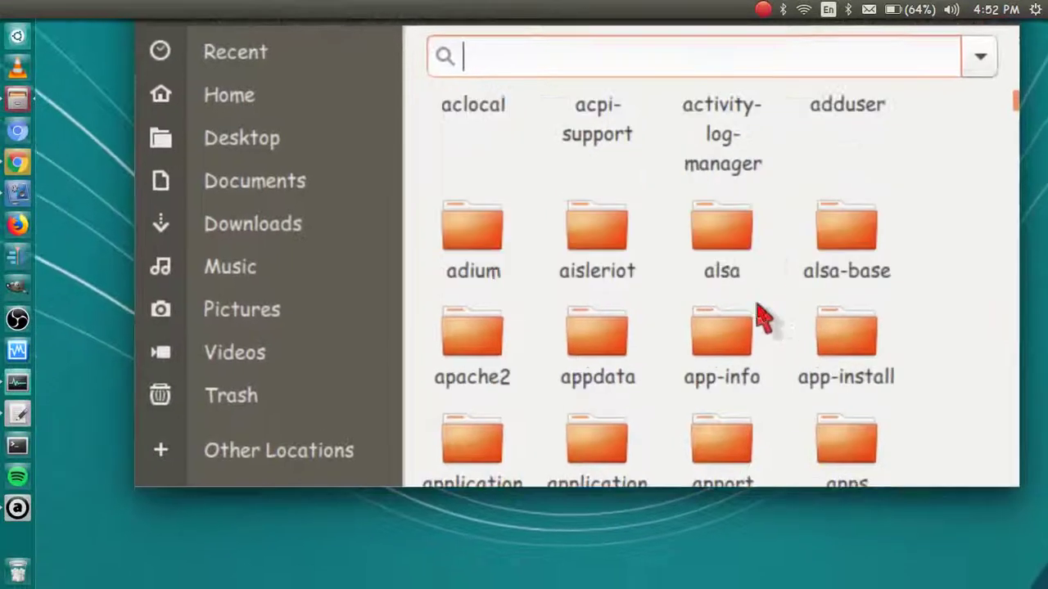
scroll(760, 318, down, 3)
scroll(760, 316, up, 1)
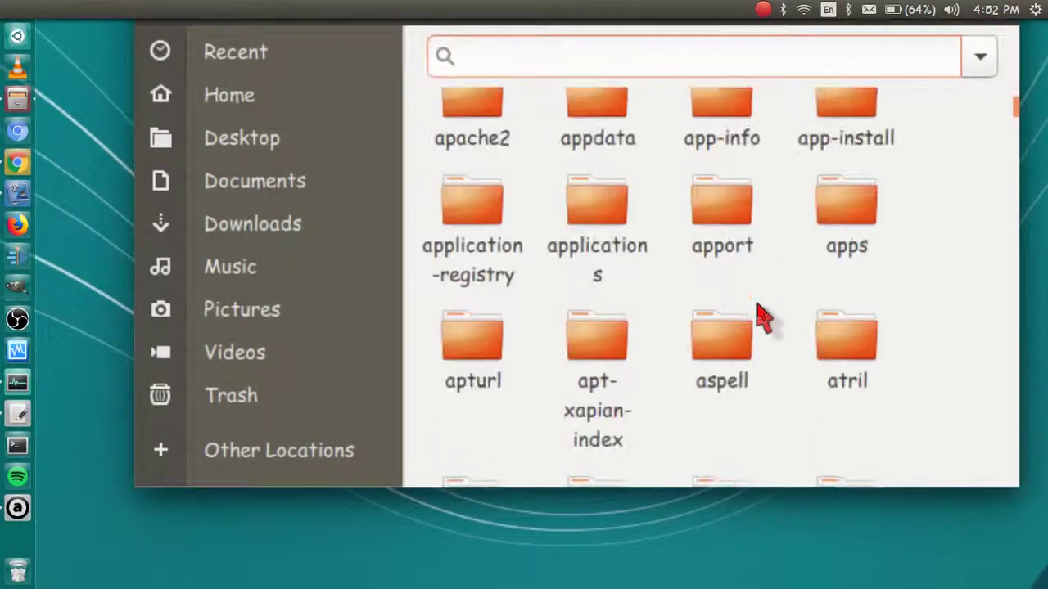
double_click(653, 274)
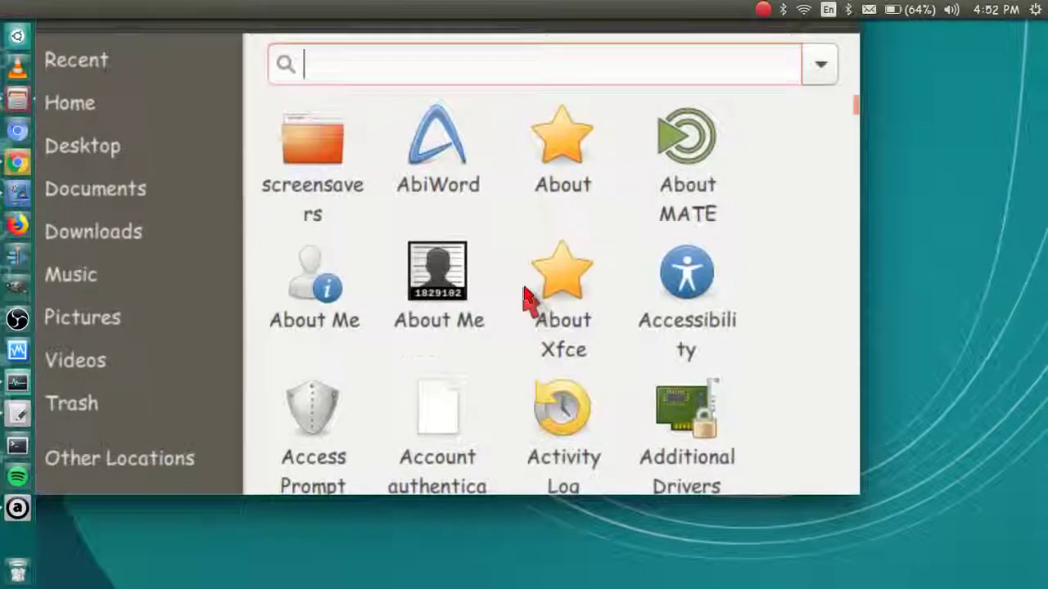
- Find the Google Chrome launcher in the applications folder and copy it
scroll(530, 340, down, 5)
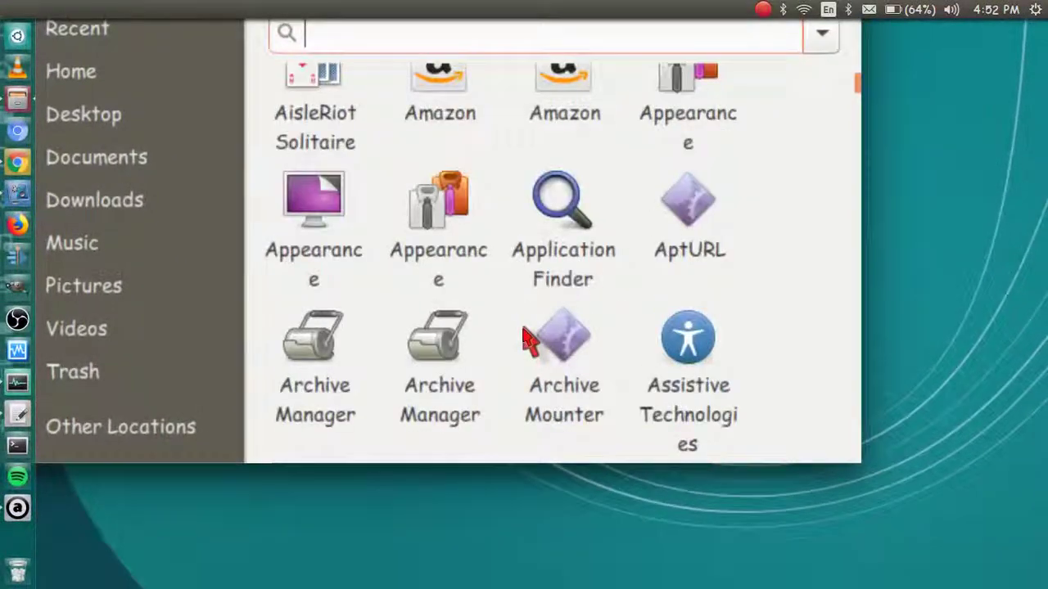
scroll(529, 340, down, 5)
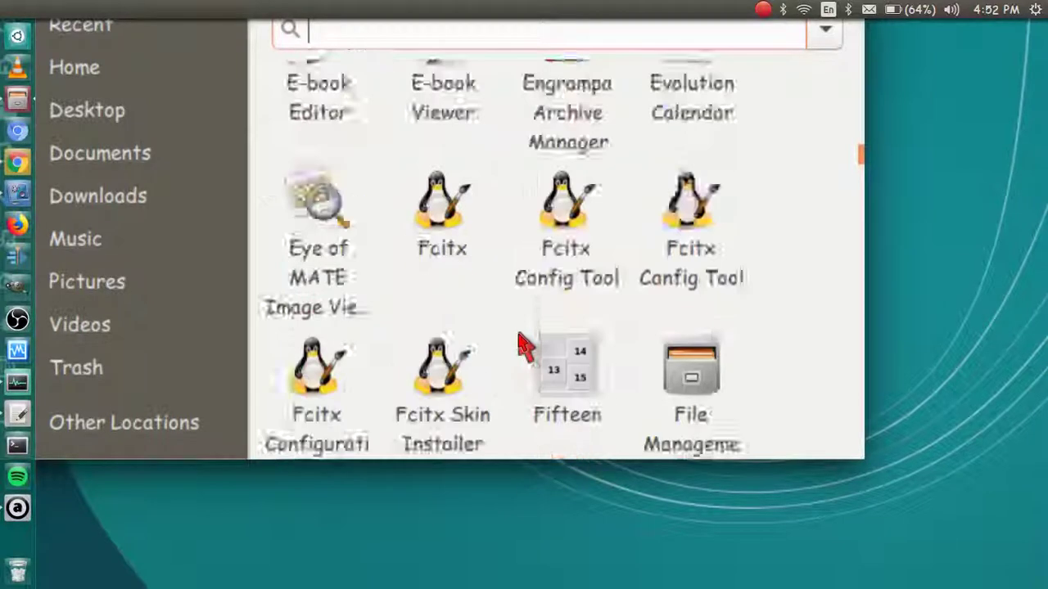
scroll(524, 346, up, 5)
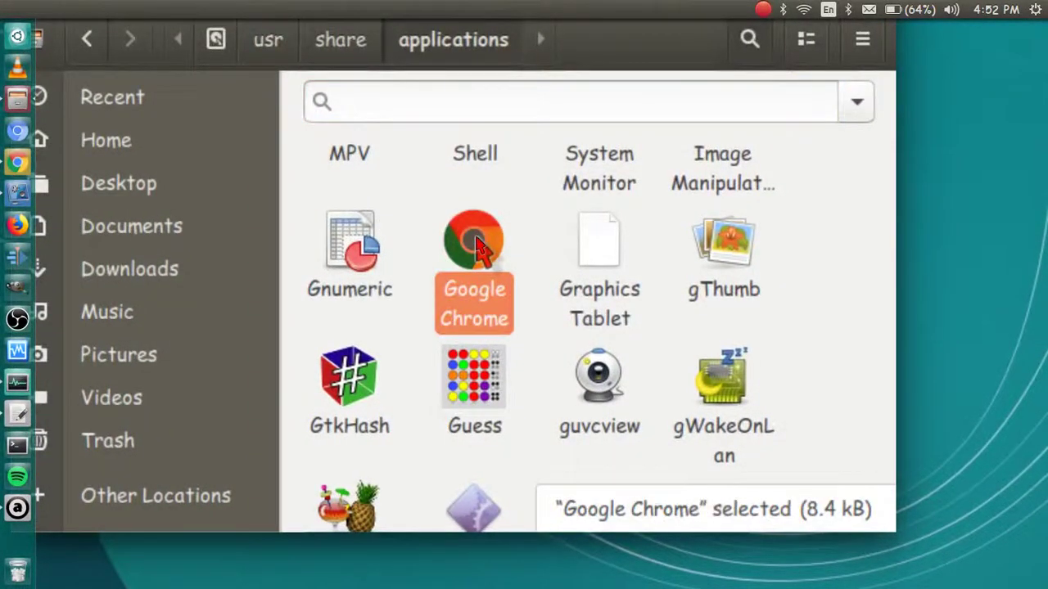
right_click(479, 248)
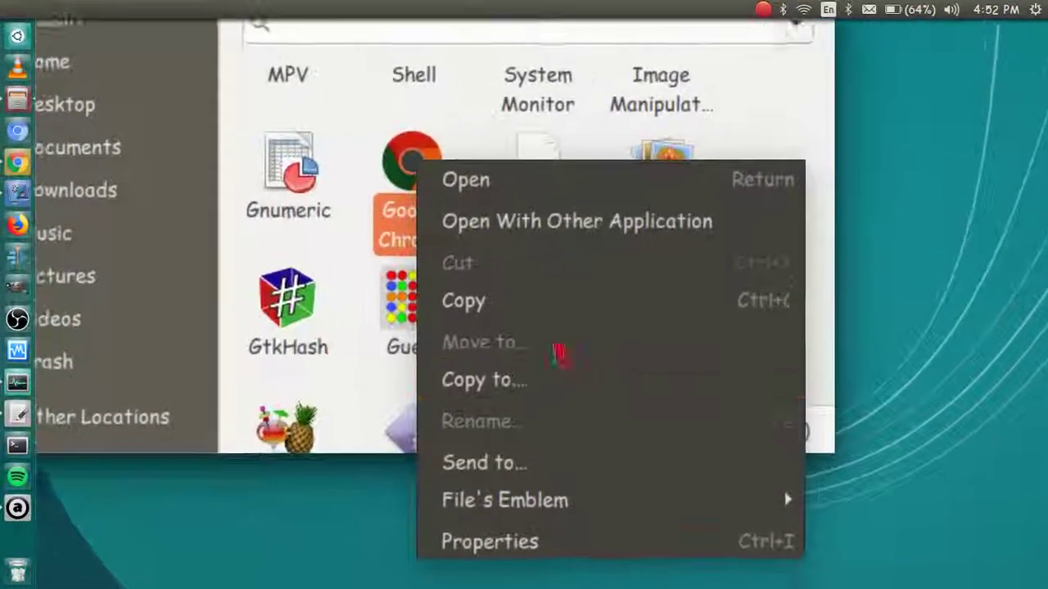
click(540, 325)
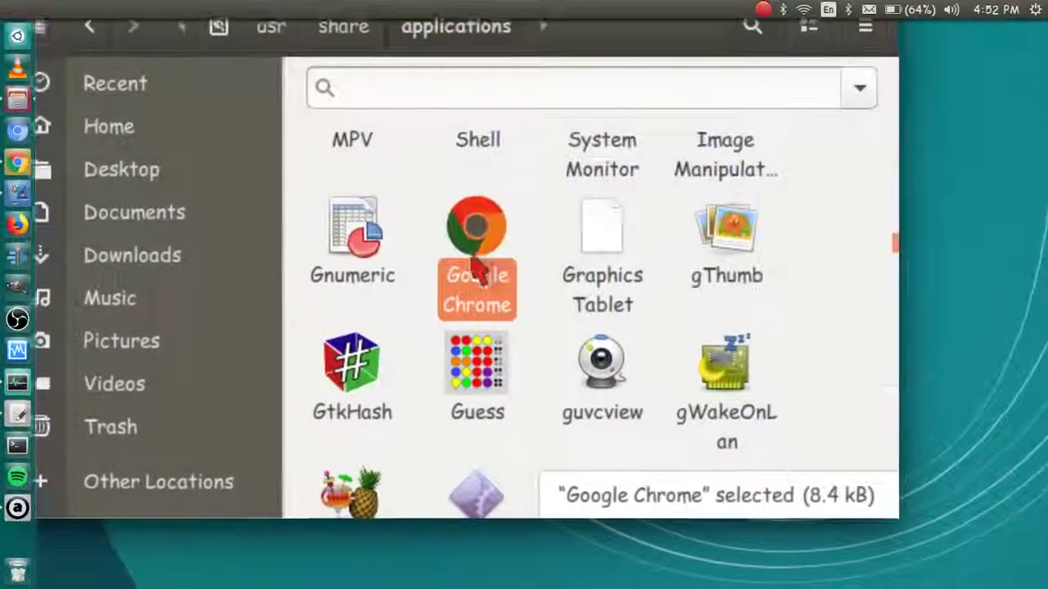
- Place a copy of the Google Chrome launcher on the desktop and answer the file replacement prompt
click(257, 496)
key(ctrl+v)
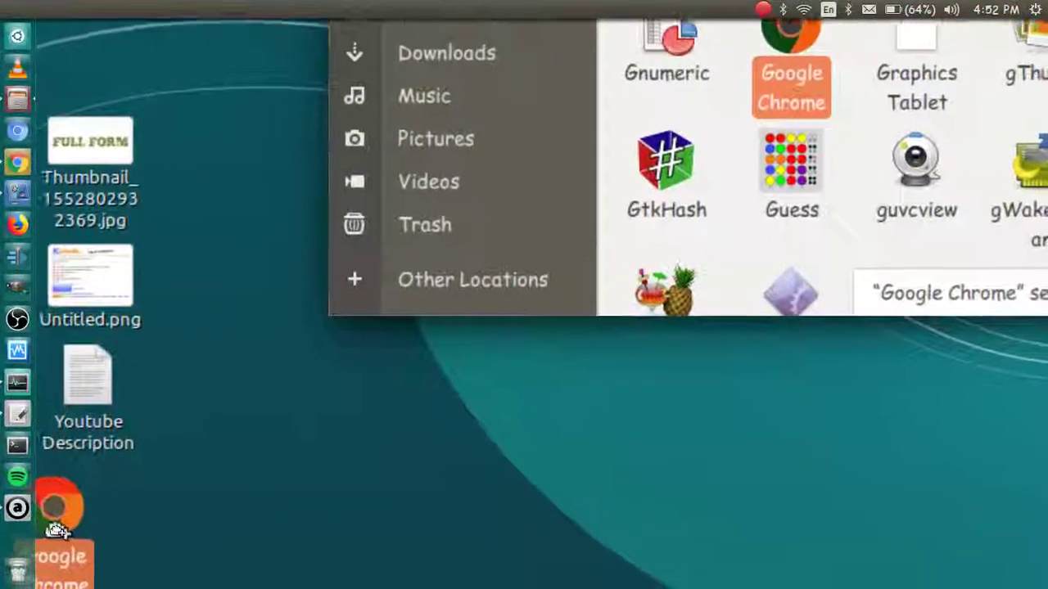
key(ctrl+v)
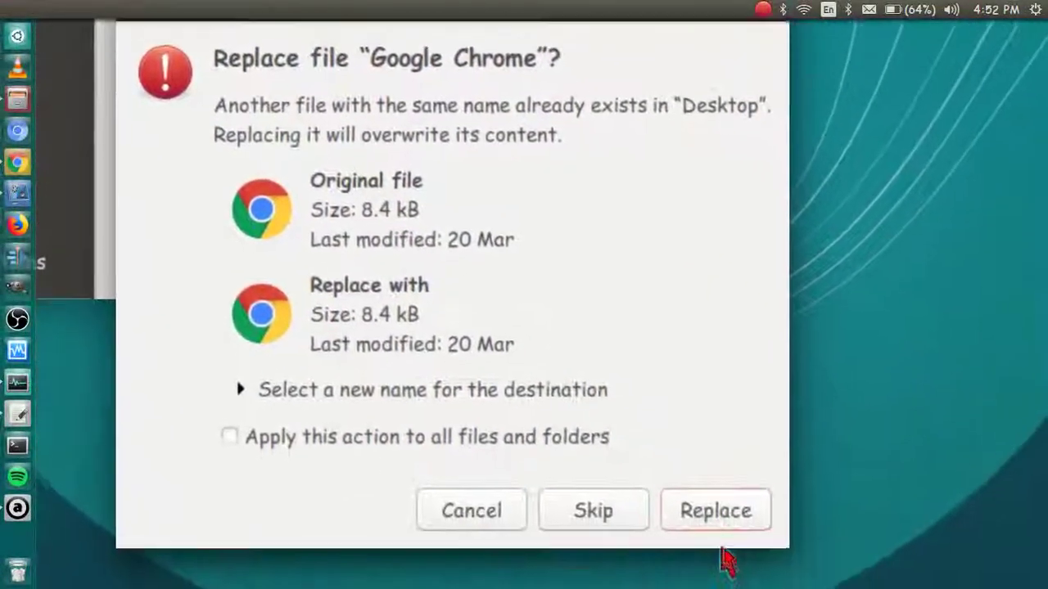
click(818, 587)
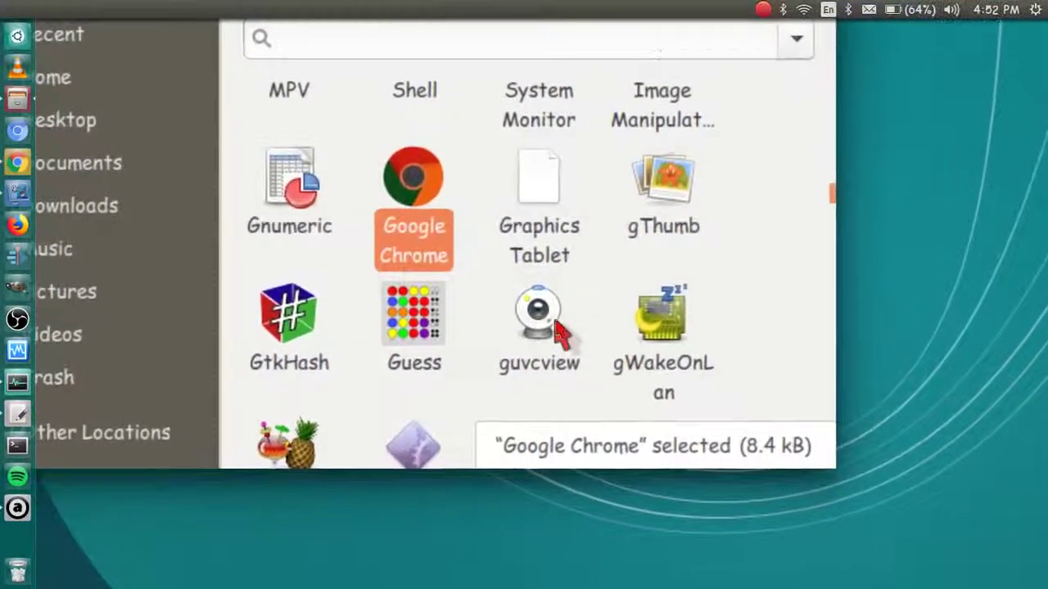
- Find the Htop launcher in the applications folder and place a copy of it on the desktop
scroll(557, 332, down, 3)
scroll(562, 327, down, 4)
scroll(562, 331, up, 3)
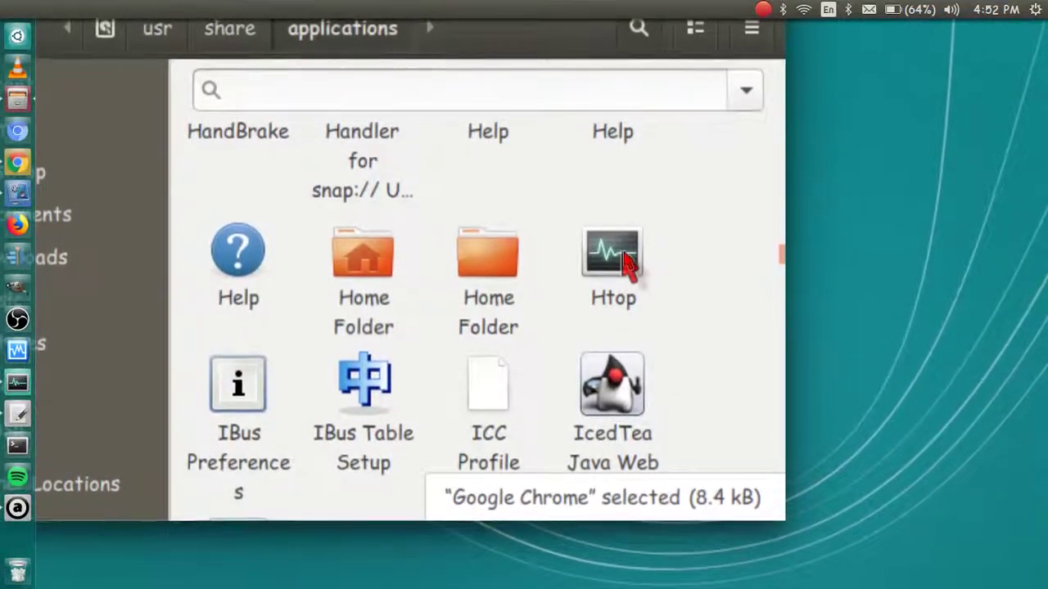
drag(629, 262, 122, 508)
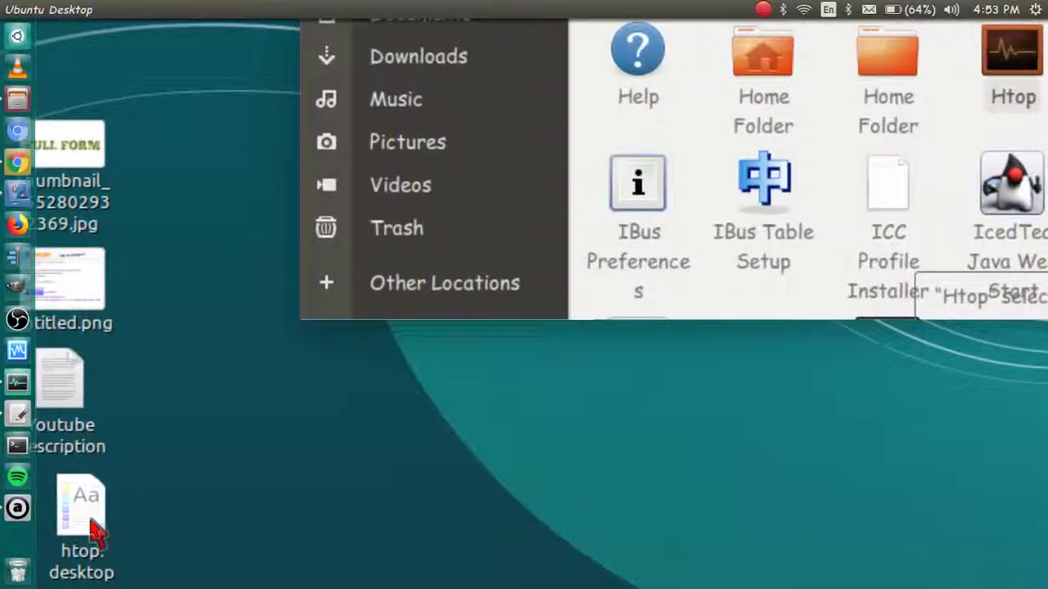
- Launch the htop.desktop shortcut from the desktop, mark it as trusted, and reposition its Terminal window
double_click(73, 518)
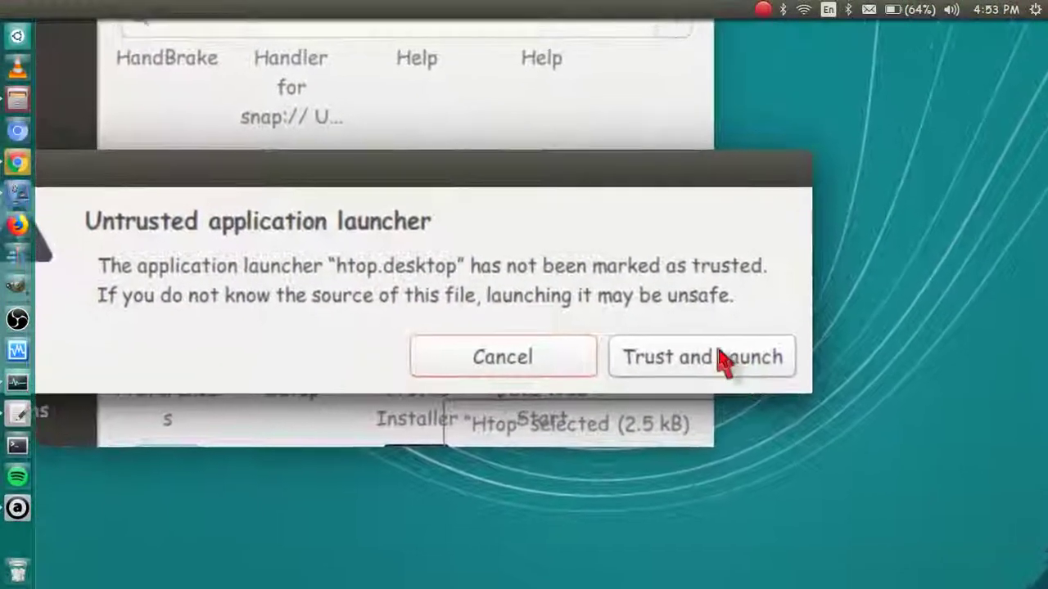
click(724, 360)
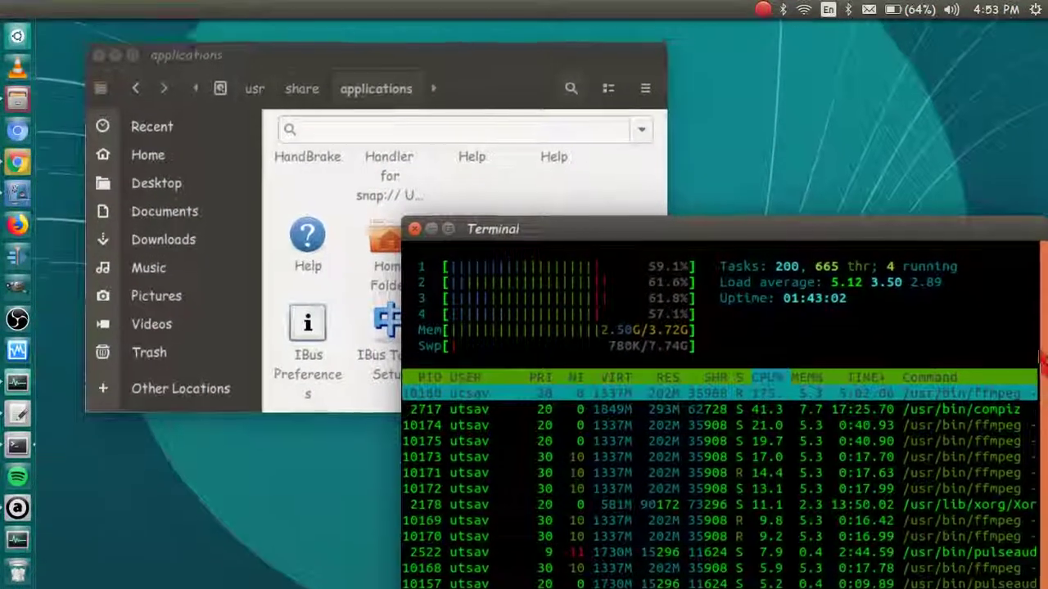
drag(974, 230, 707, 49)
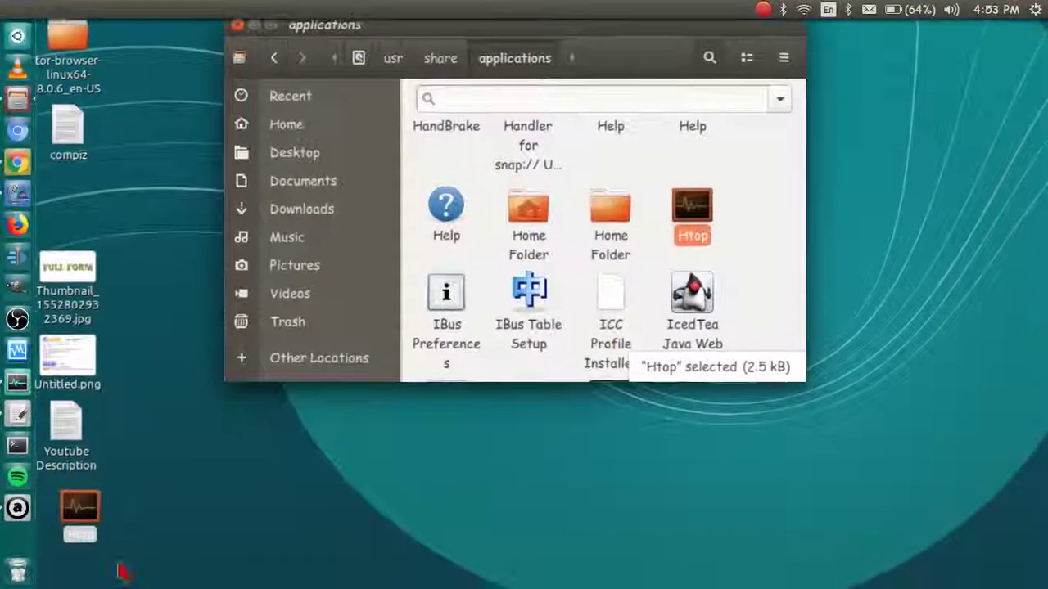
- Browse further through the applications folder, select all its items, and switch to the desktop
scroll(520, 291, down, 5)
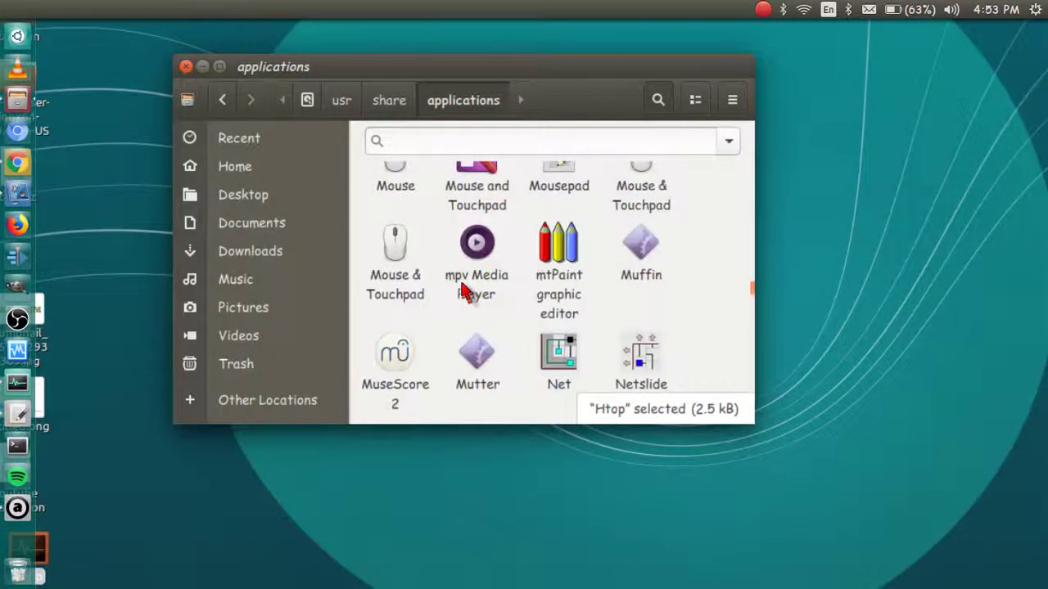
scroll(462, 293, down, 5)
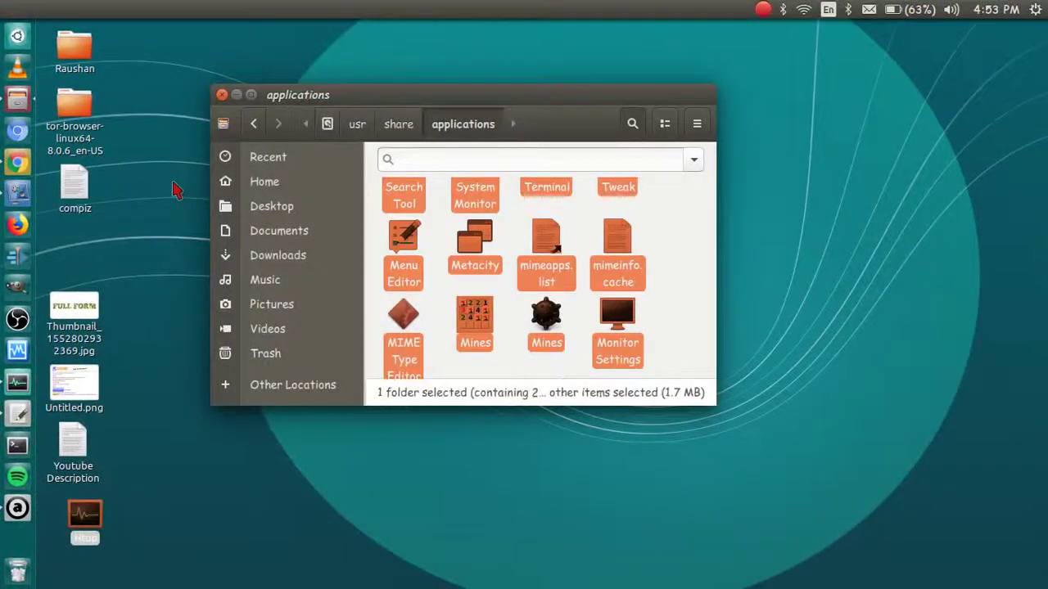
click(174, 189)
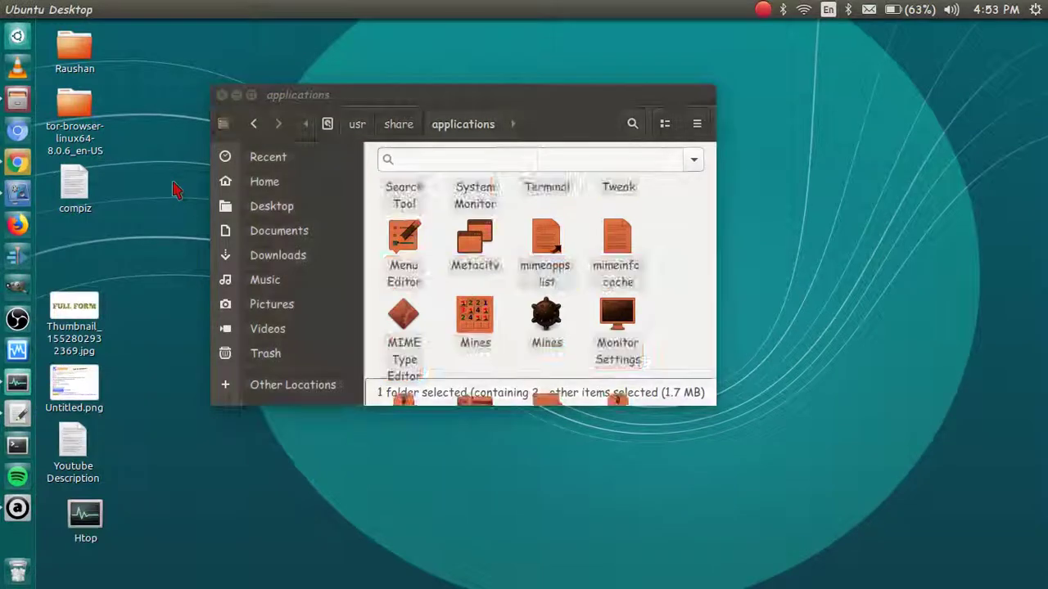